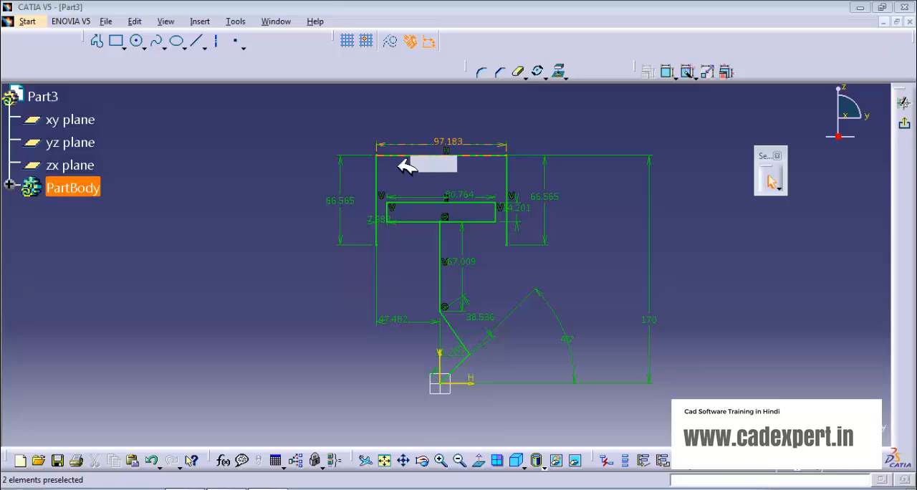
Step: Set the length of the sketch's top horizontal line to 100 mm
{"action": "double_click", "coordinate": [449, 139]}
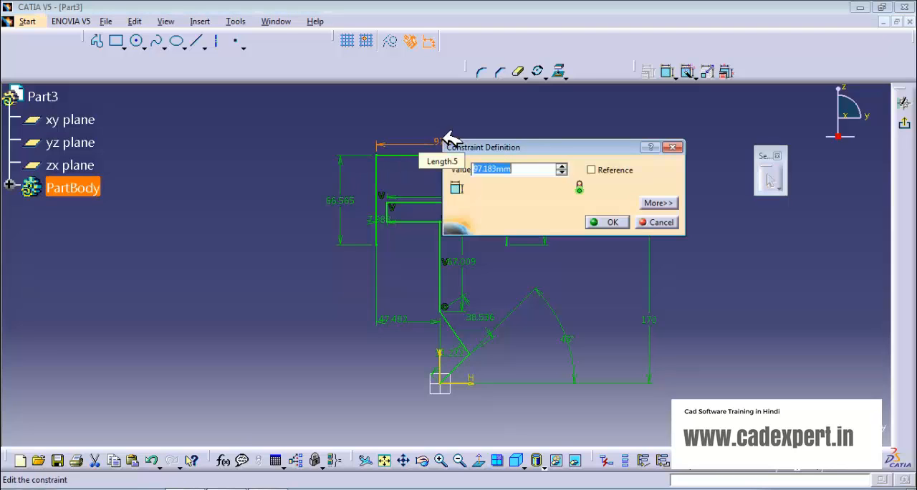
{"action": "type", "text": "1"}
{"action": "key", "text": "BackSpace"}
{"action": "type", "text": "0"}
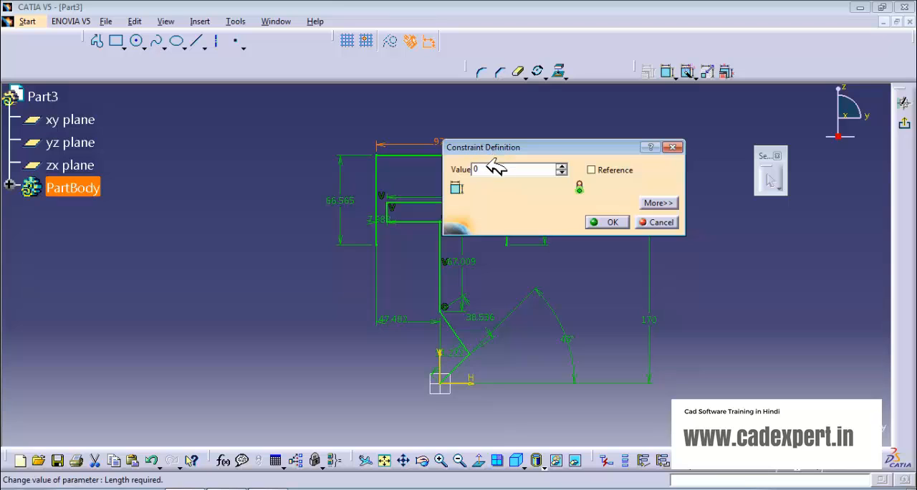
{"action": "key", "text": "BackSpace"}
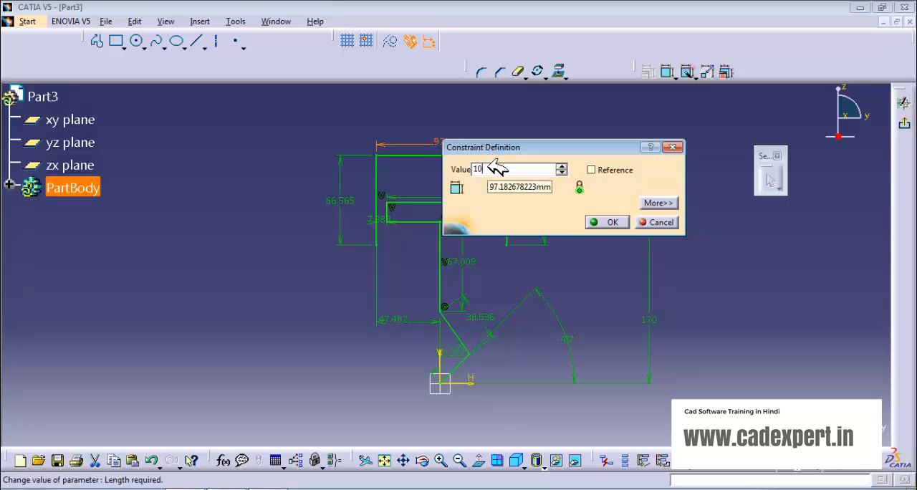
{"action": "left_click", "coordinate": [608, 222]}
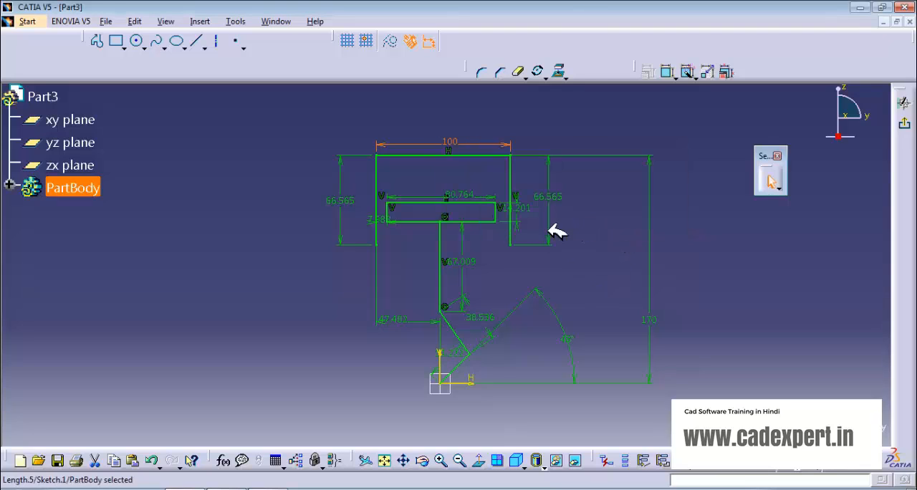
{"action": "left_click", "coordinate": [608, 238]}
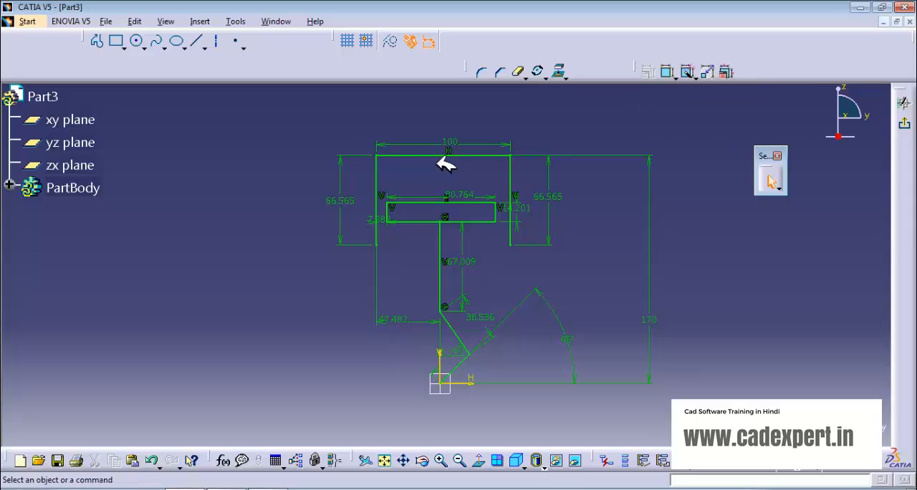
Step: Edit all the sketch's constraints together with Edit Multi-Constraint and set both outer vertical lines to 66 mm
{"action": "mouse_move", "coordinate": [276, 114]}
{"action": "left_mouse_down"}
{"action": "mouse_move", "coordinate": [552, 264]}
{"action": "mouse_move", "coordinate": [760, 425]}
{"action": "left_mouse_up"}
{"action": "left_click", "coordinate": [726, 71]}
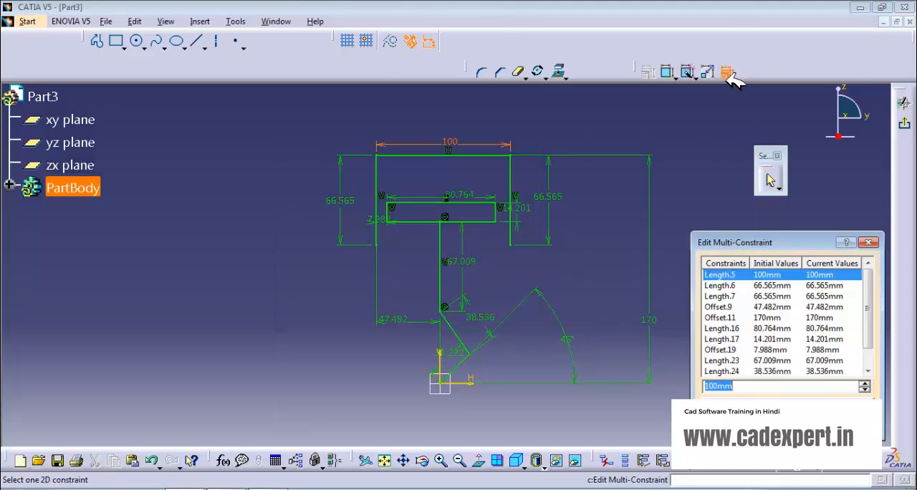
{"action": "left_click_drag", "start_coordinate": [770, 243], "coordinate": [764, 222]}
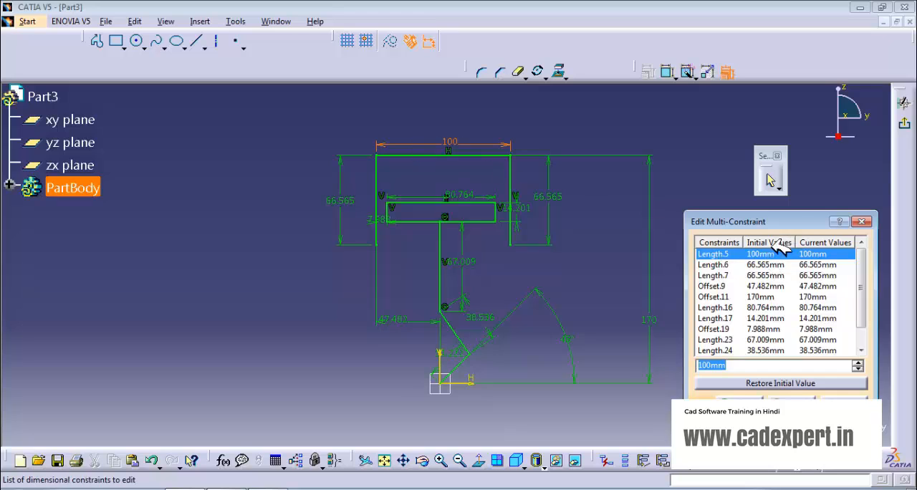
{"action": "left_click", "coordinate": [770, 265]}
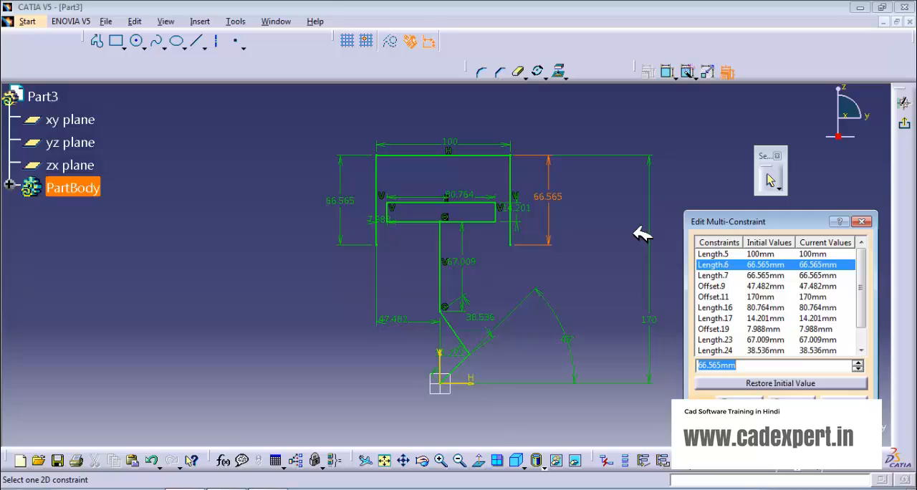
{"action": "type", "text": "6"}
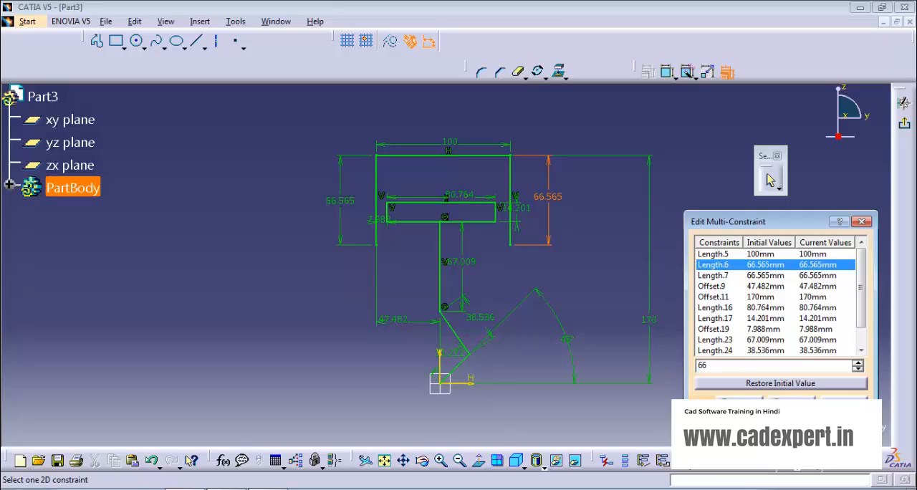
{"action": "type", "text": "6"}
{"action": "left_click", "coordinate": [766, 275]}
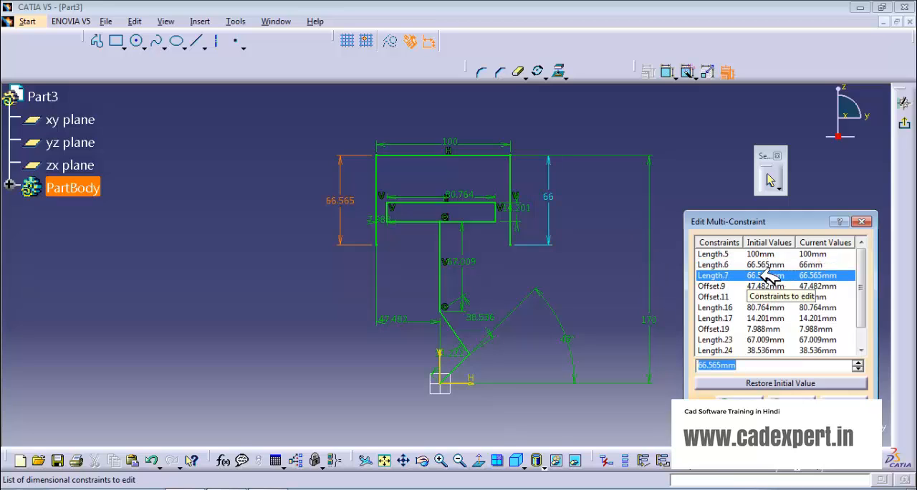
{"action": "type", "text": "66"}
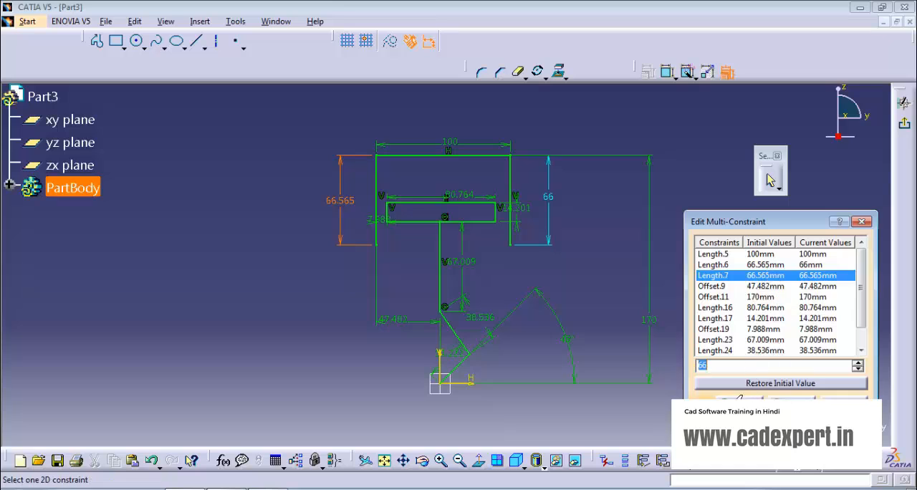
Step: Set the horizontal offset between the outer left vertical line and the sketch's vertical axis to 47 mm
{"action": "left_click", "coordinate": [763, 286]}
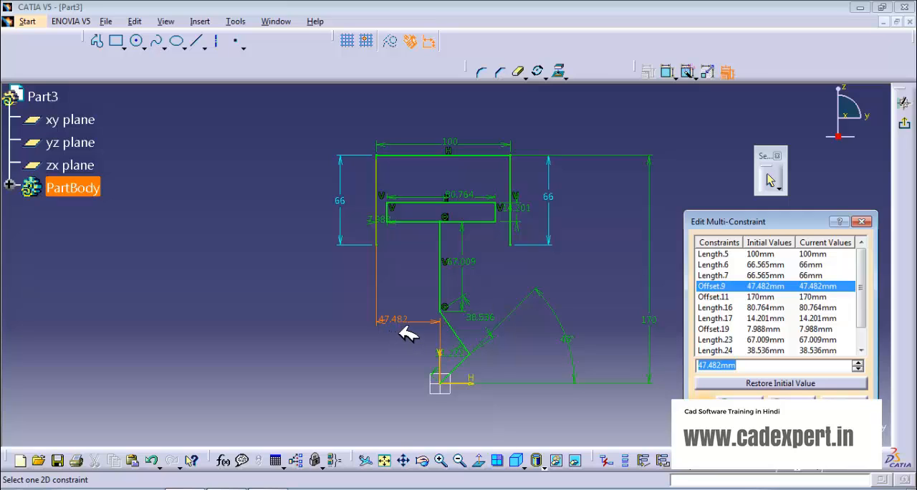
{"action": "type", "text": "47"}
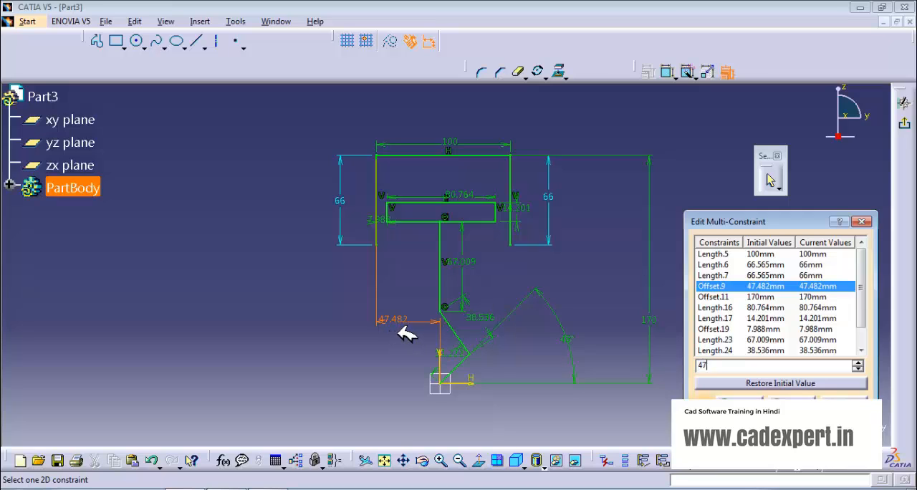
{"action": "left_click", "coordinate": [759, 296]}
Step: Set the inner rectangle to 80 mm long and 14 mm high, offset 8 mm from the outer left vertical line
{"action": "left_click", "coordinate": [764, 307]}
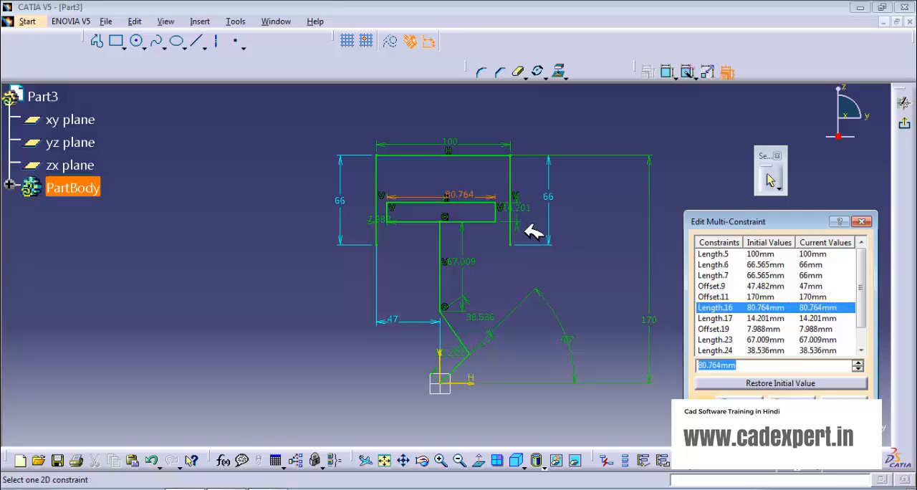
{"action": "type", "text": "80"}
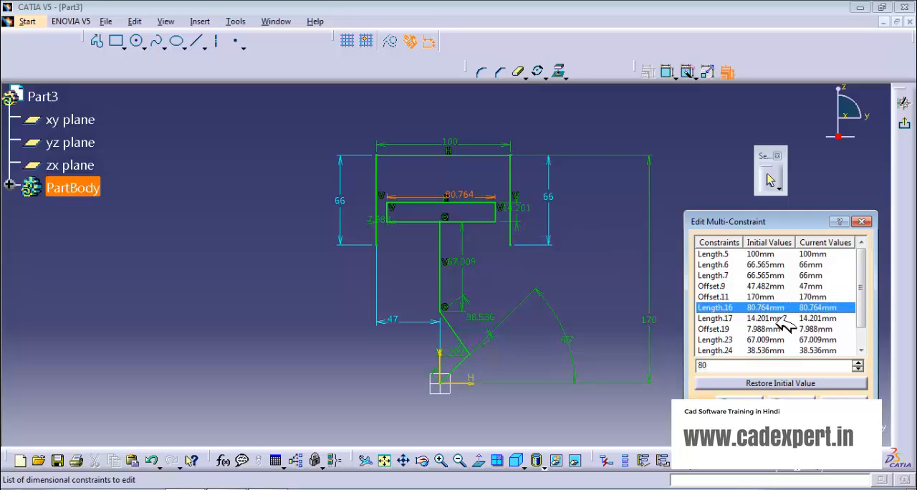
{"action": "left_click", "coordinate": [777, 320]}
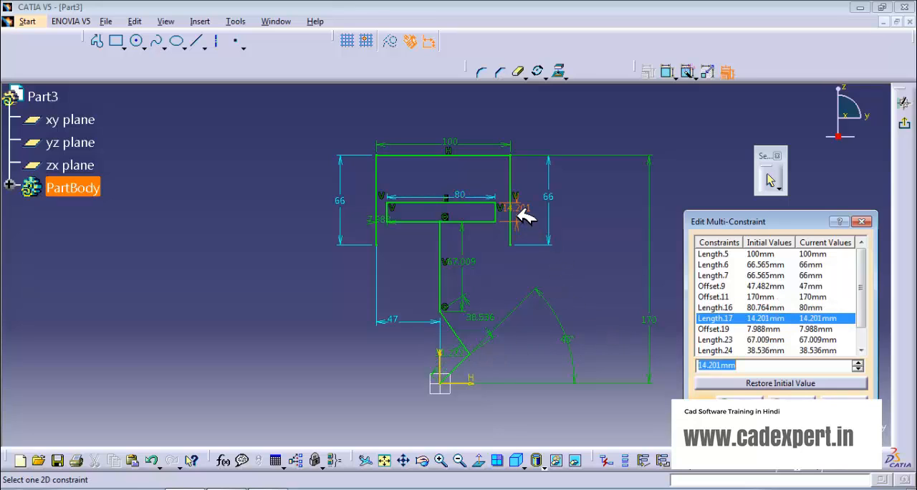
{"action": "type", "text": "14"}
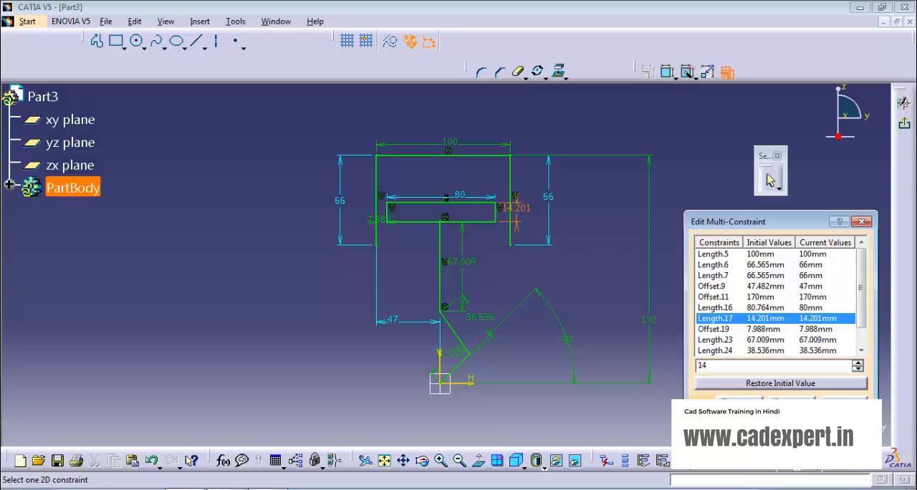
{"action": "left_click", "coordinate": [774, 329]}
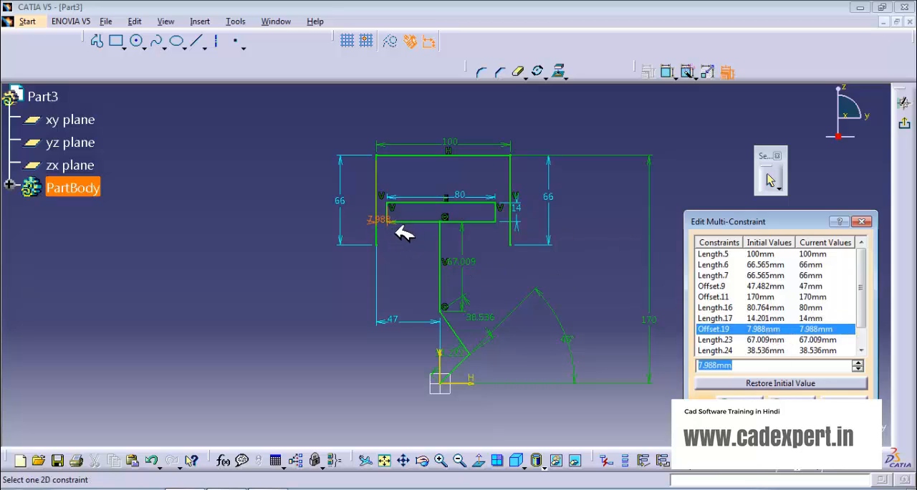
{"action": "type", "text": "8"}
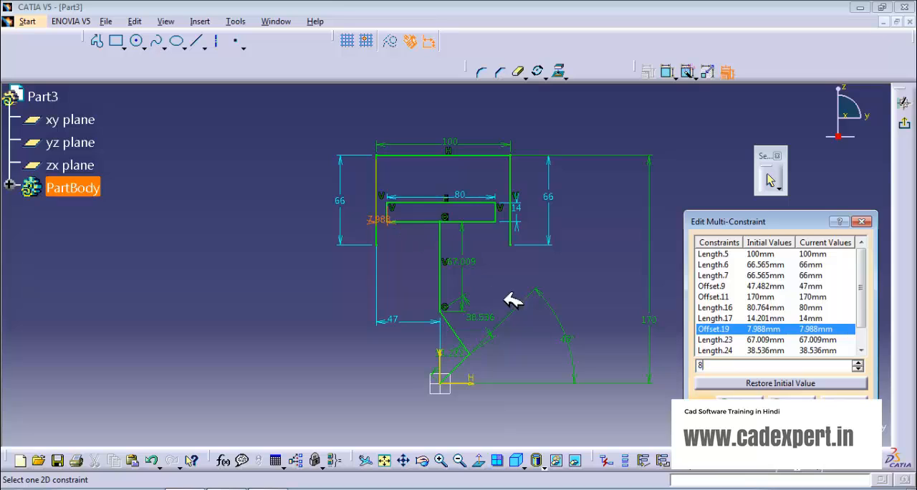
Step: Set the central vertical line's length to 67 mm and the upper slanted line's length to 38 mm
{"action": "left_click", "coordinate": [757, 339]}
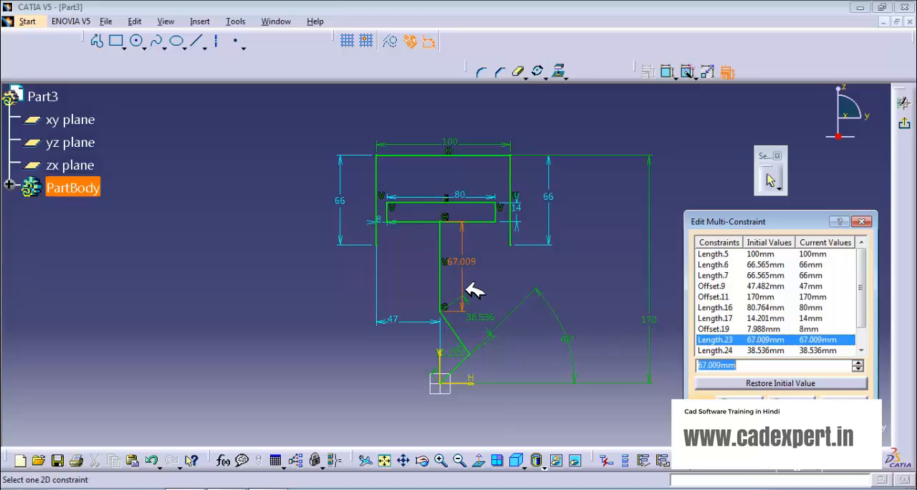
{"action": "type", "text": "67"}
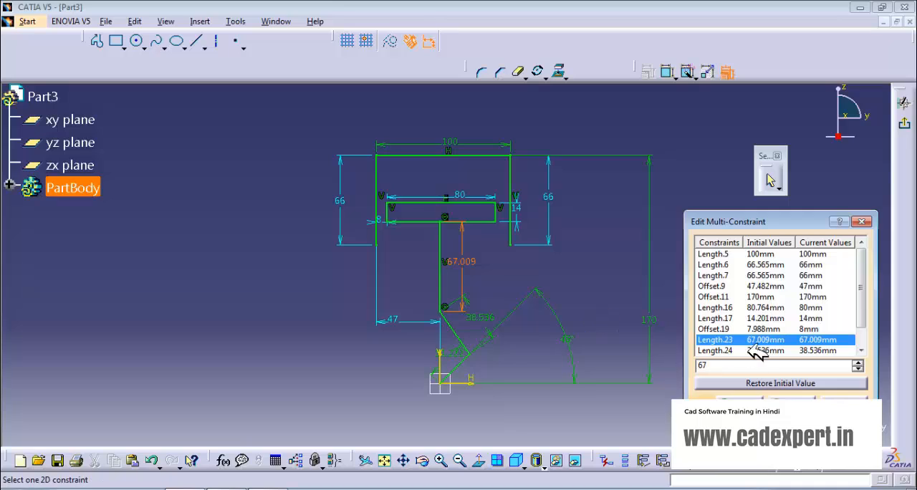
{"action": "left_click", "coordinate": [757, 350]}
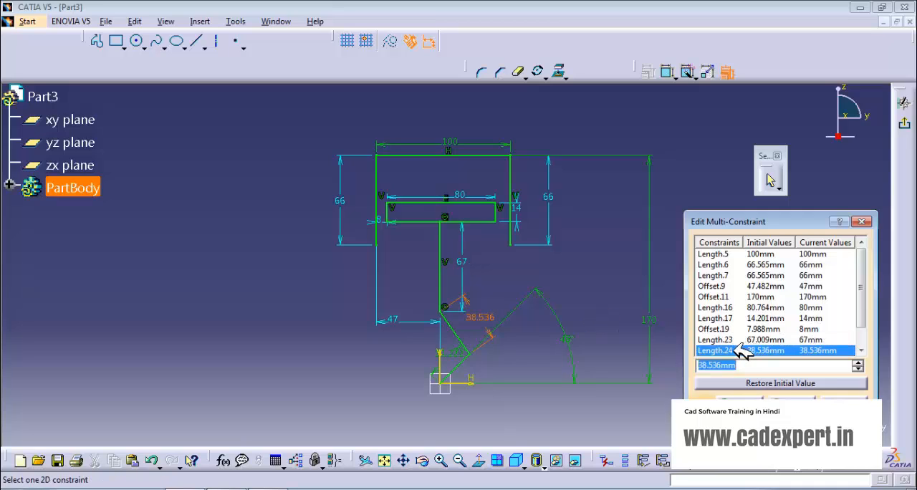
{"action": "type", "text": "3"}
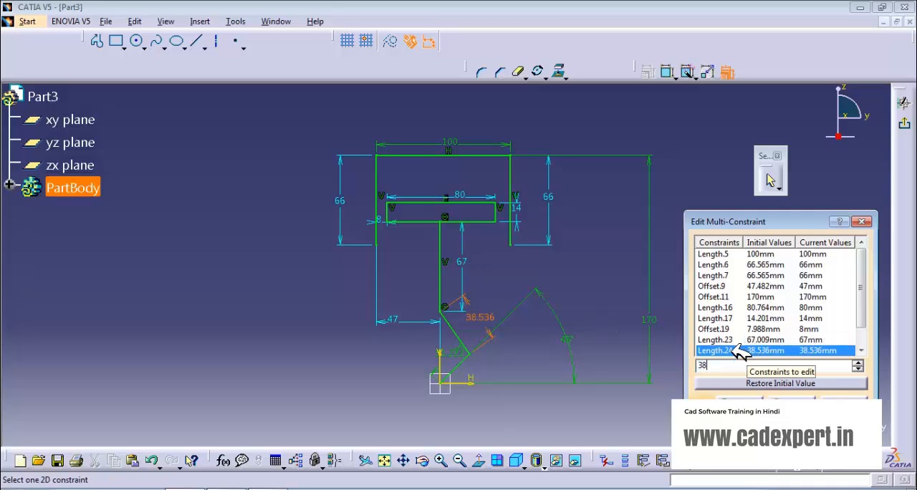
{"action": "type", "text": "8"}
{"action": "key", "text": "Return"}
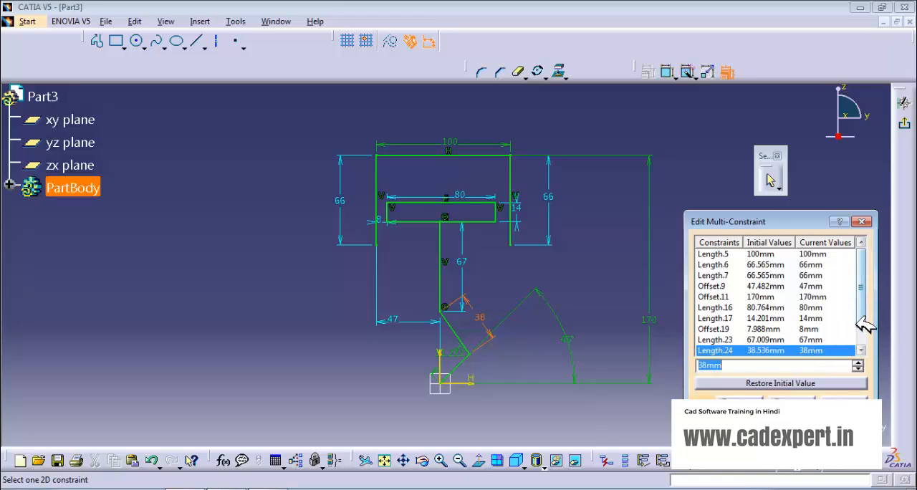
Step: Set the length of the lower slanted line from the origin to 32 mm and apply the constraint edits
{"action": "left_click", "coordinate": [862, 321]}
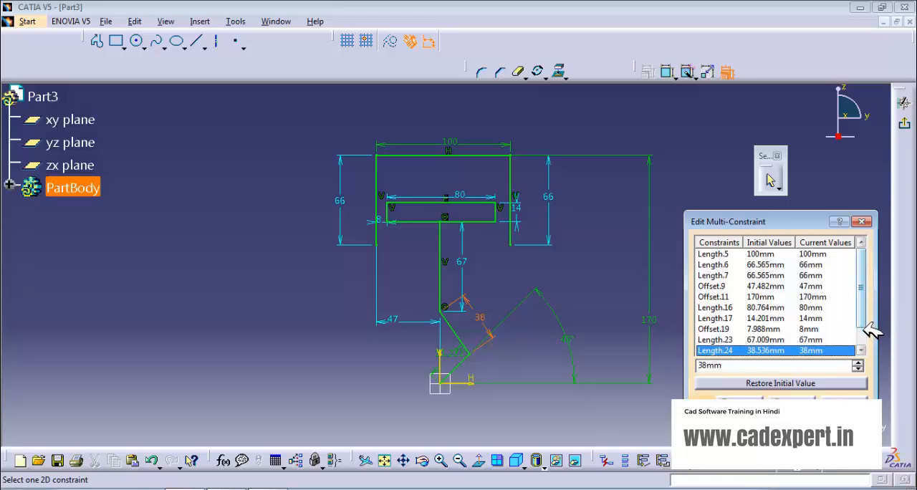
{"action": "left_click", "coordinate": [861, 350]}
{"action": "left_click", "coordinate": [860, 350]}
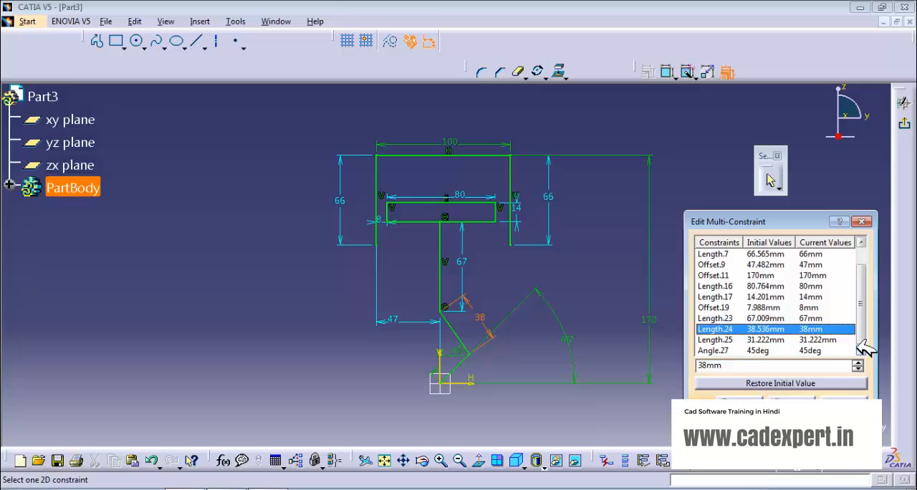
{"action": "left_click", "coordinate": [789, 338]}
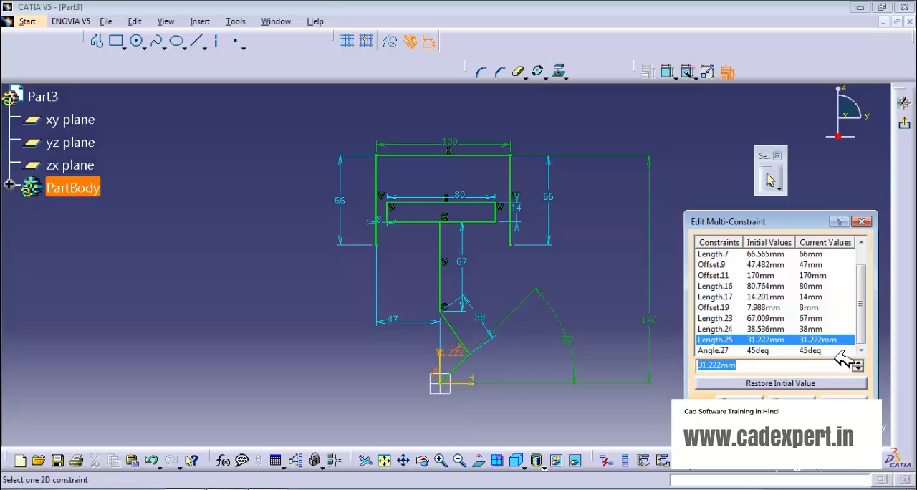
{"action": "type", "text": "32"}
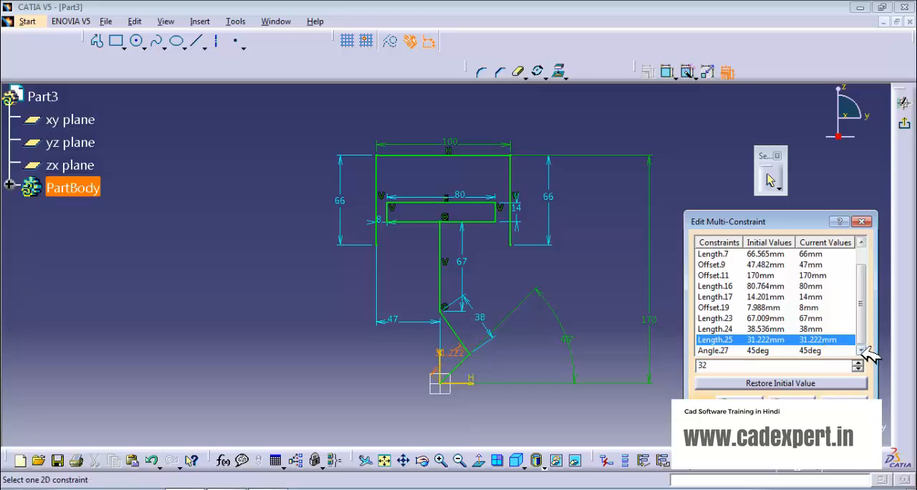
{"action": "left_click", "coordinate": [816, 351]}
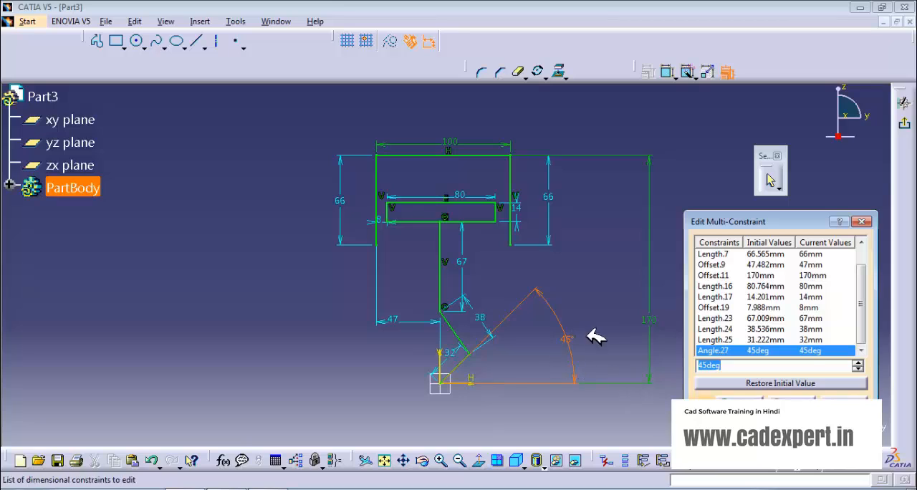
{"action": "left_click", "coordinate": [756, 399]}
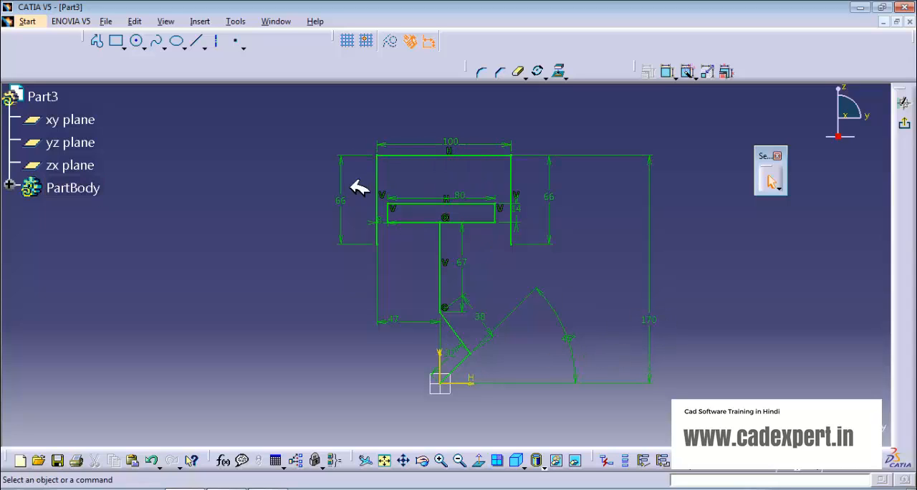
Step: Try to set the top horizontal line's length to 10 mm by editing that single constraint
{"action": "double_click", "coordinate": [450, 140]}
{"action": "type", "text": "10"}
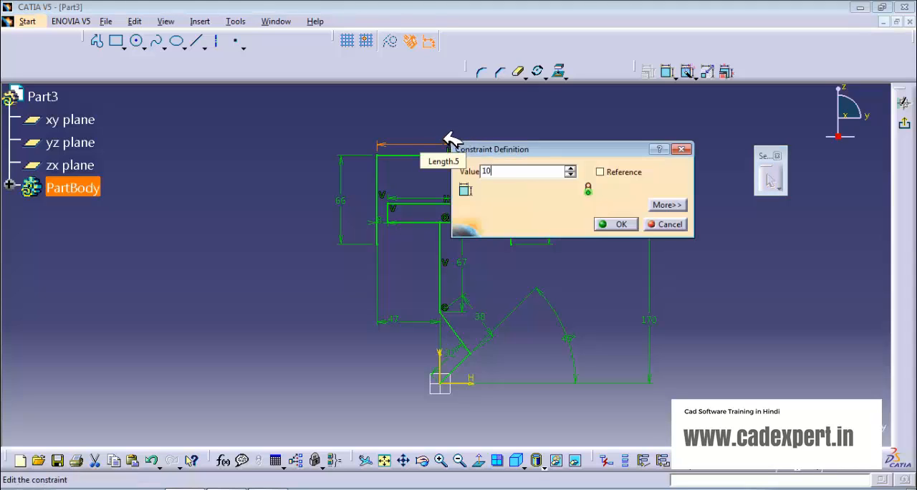
{"action": "left_click", "coordinate": [619, 224]}
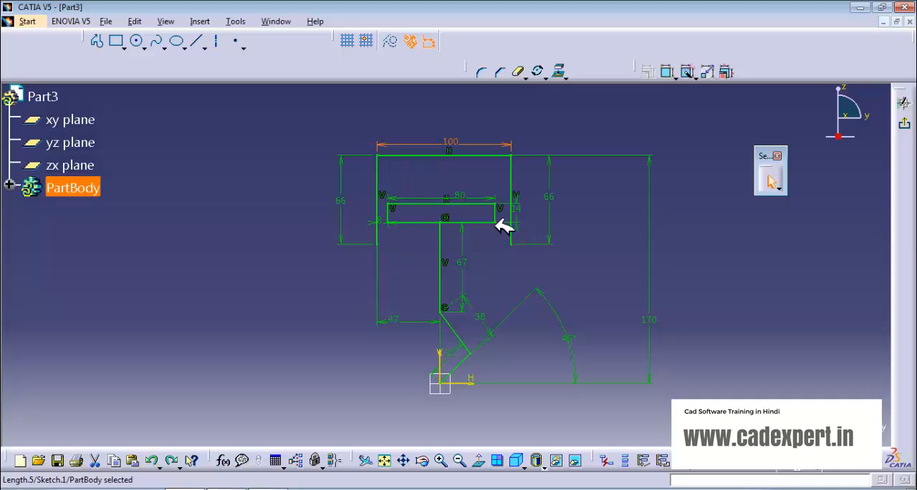
{"action": "left_click", "coordinate": [708, 158]}
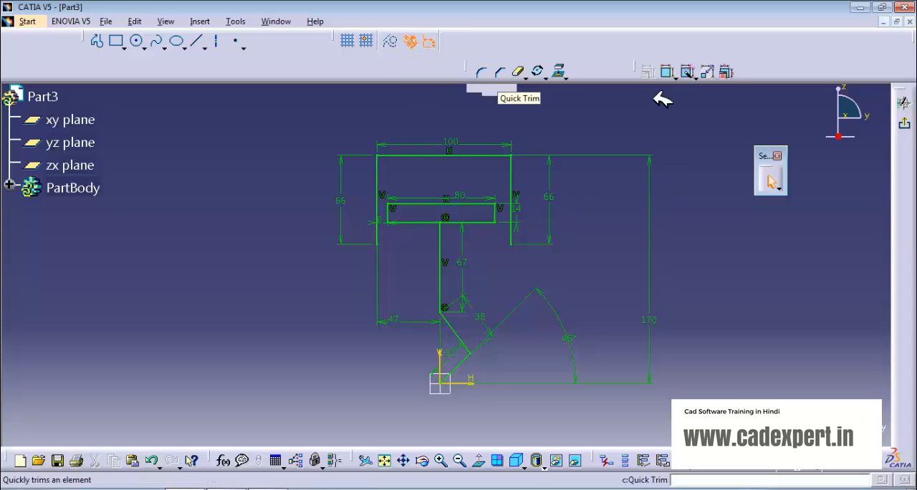
Step: Start Edit Multi-Constraint on the whole sketch and set the top horizontal line's length to 10 mm
{"action": "mouse_move", "coordinate": [265, 102]}
{"action": "left_mouse_down"}
{"action": "mouse_move", "coordinate": [327, 117]}
{"action": "mouse_move", "coordinate": [770, 373]}
{"action": "mouse_move", "coordinate": [790, 398]}
{"action": "left_mouse_up"}
{"action": "left_click", "coordinate": [727, 71]}
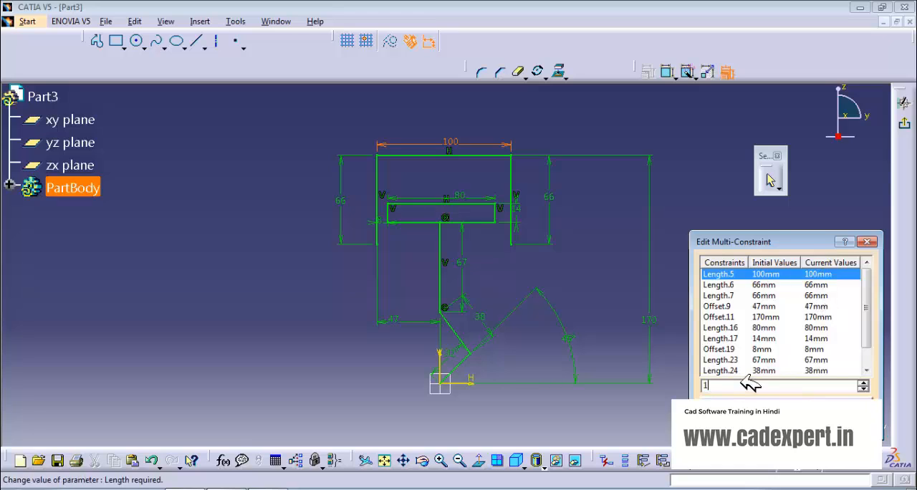
{"action": "type", "text": "0"}
Step: Set the lengths of the two outer vertical lines to 6.6 mm each
{"action": "left_click", "coordinate": [814, 285]}
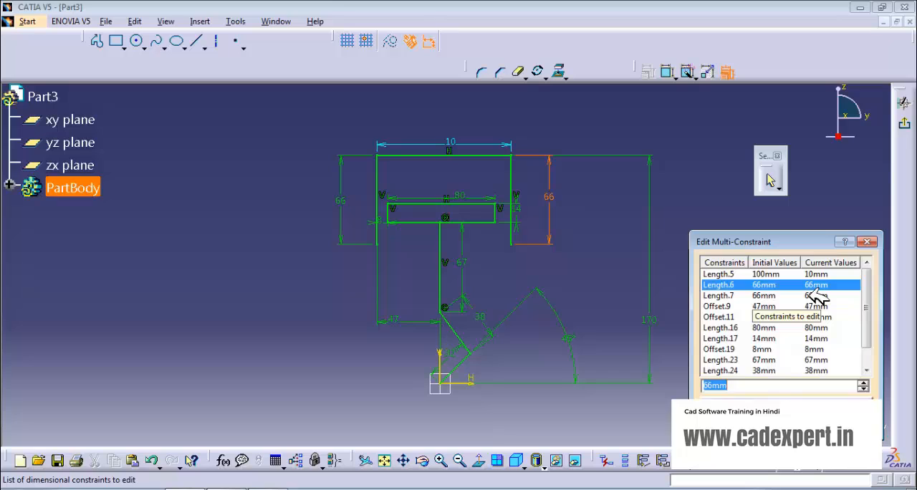
{"action": "type", "text": "6.6"}
{"action": "key", "text": "Return"}
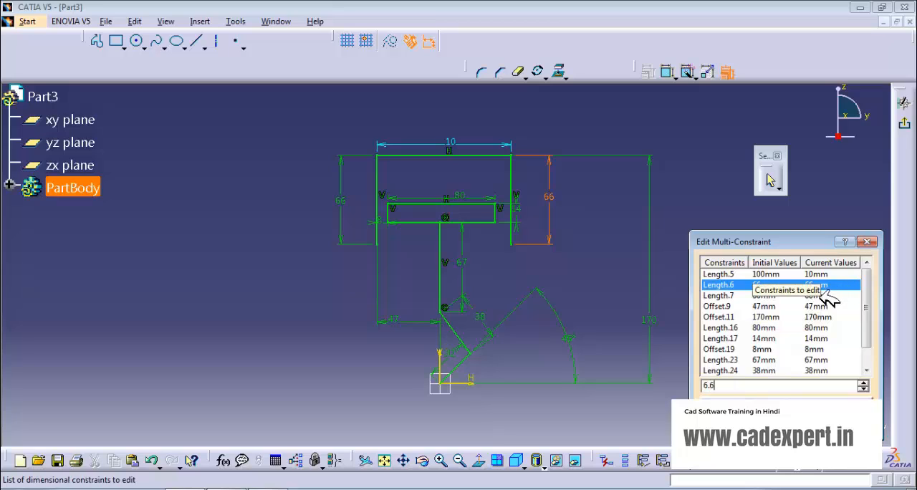
{"action": "type", "text": "6.6"}
{"action": "left_click", "coordinate": [816, 295]}
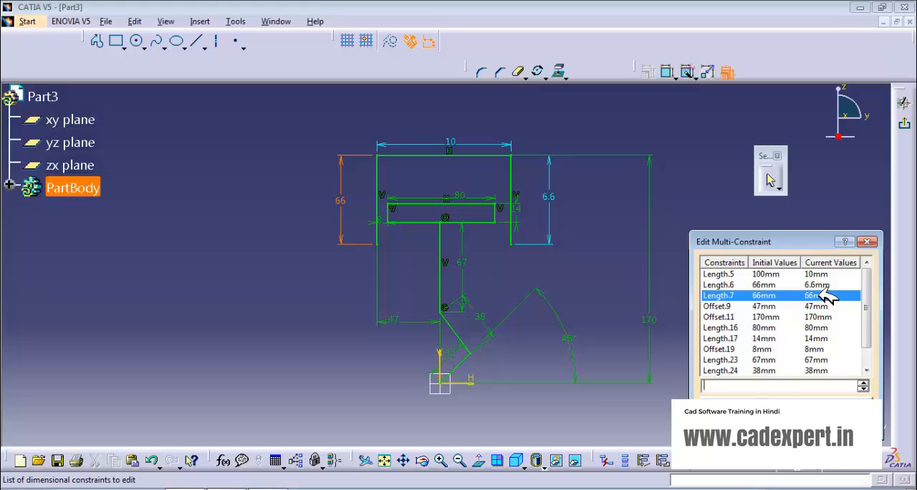
Step: Set the outer left vertical line's offset from the vertical axis to 4.7 mm and the top line's height above the horizontal axis to 17 mm
{"action": "left_click", "coordinate": [824, 305]}
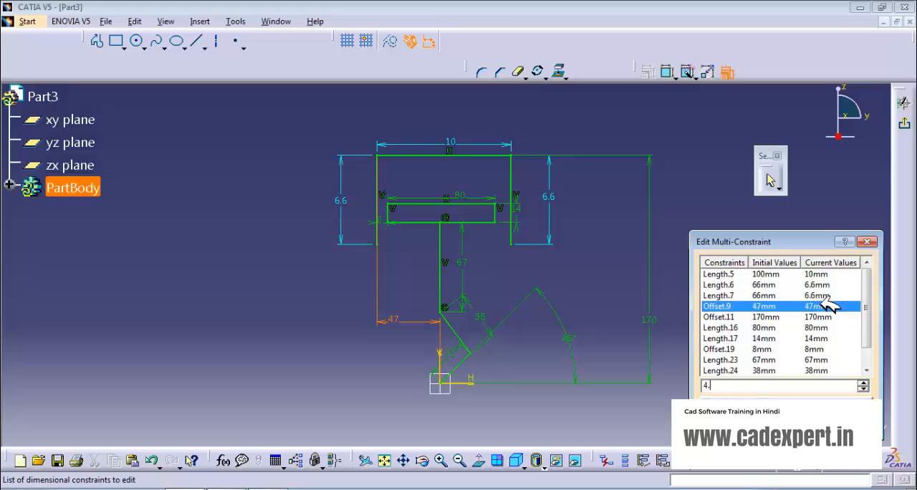
{"action": "type", "text": "4.7"}
{"action": "left_click", "coordinate": [820, 317]}
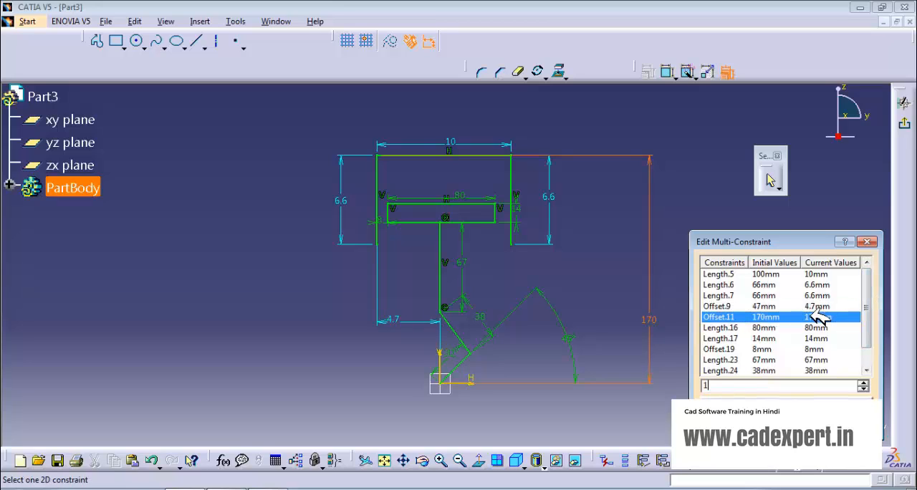
{"action": "type", "text": "17"}
Step: Set the inner rectangle to 8 mm long and 1.4 mm high, offset 0.8 mm from the outer left vertical line
{"action": "left_click", "coordinate": [845, 328]}
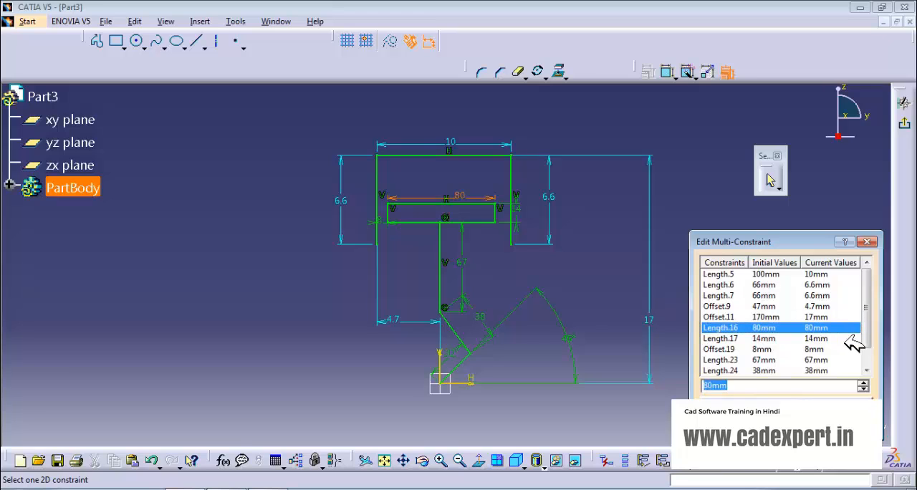
{"action": "type", "text": "8"}
{"action": "left_click", "coordinate": [821, 339]}
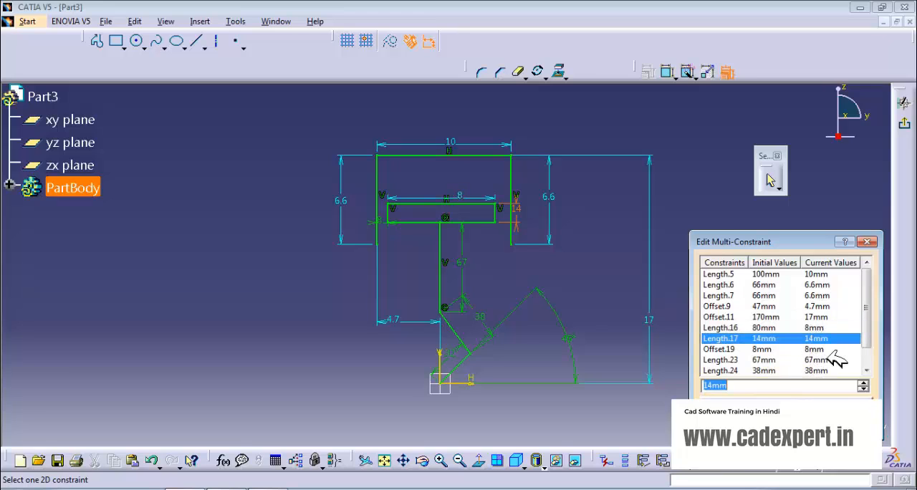
{"action": "type", "text": "1"}
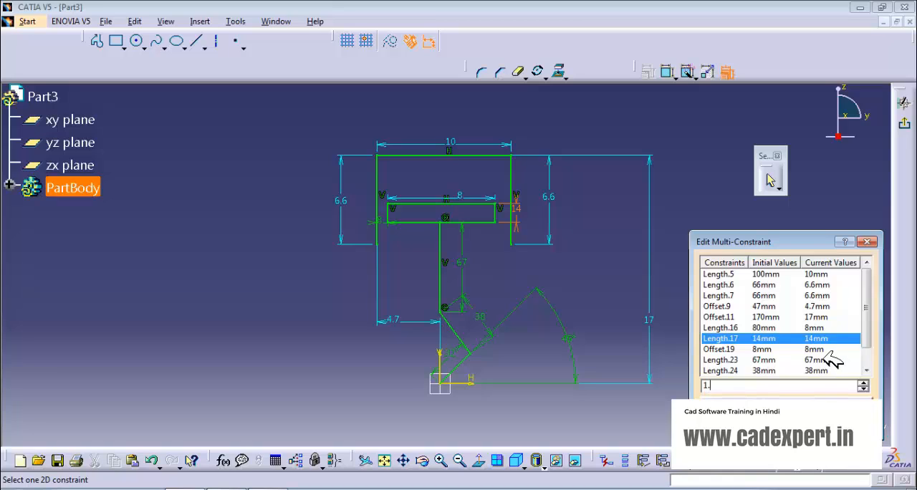
{"action": "type", "text": ".4"}
{"action": "left_click", "coordinate": [831, 349]}
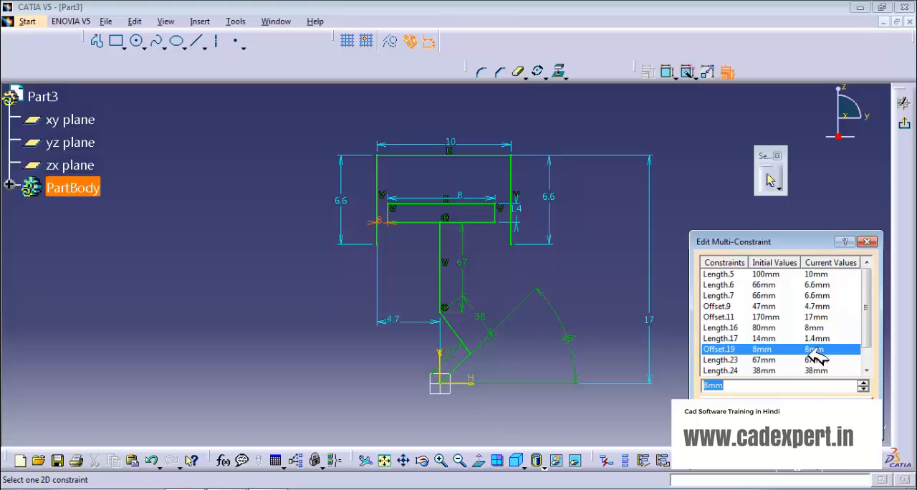
{"action": "type", "text": ".8"}
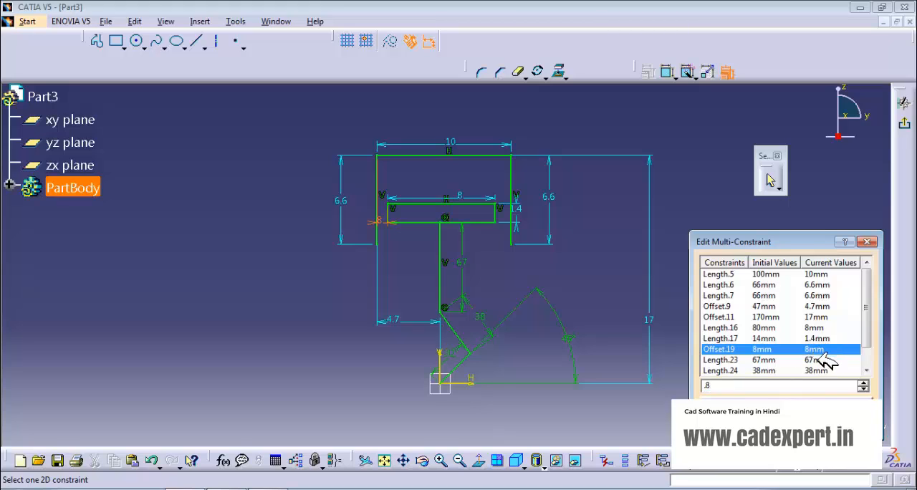
Step: Set the central vertical line's length to 6.7 mm and the upper slanted line's length to 3.8 mm
{"action": "left_click", "coordinate": [827, 361]}
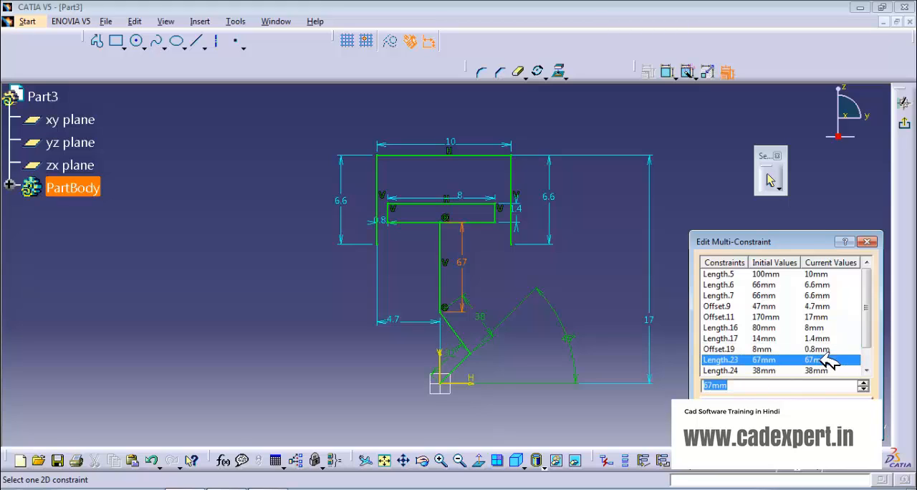
{"action": "type", "text": "6"}
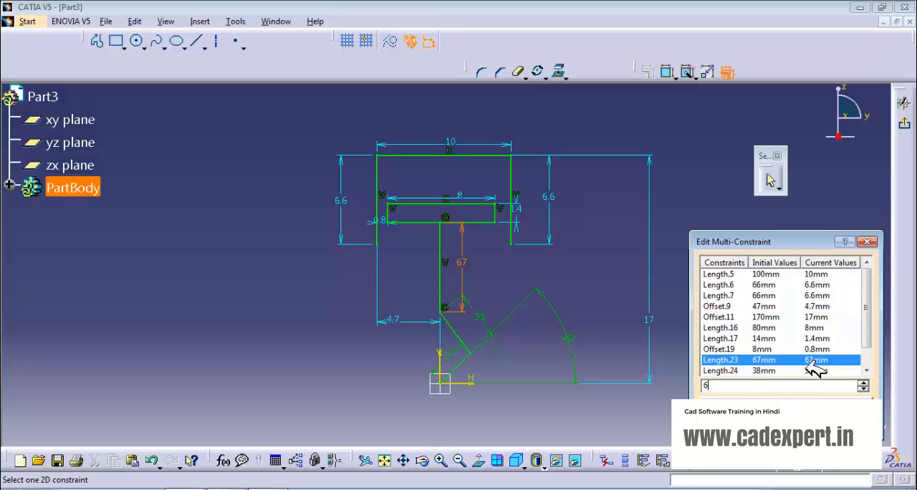
{"action": "type", "text": ".7"}
{"action": "left_click", "coordinate": [824, 371]}
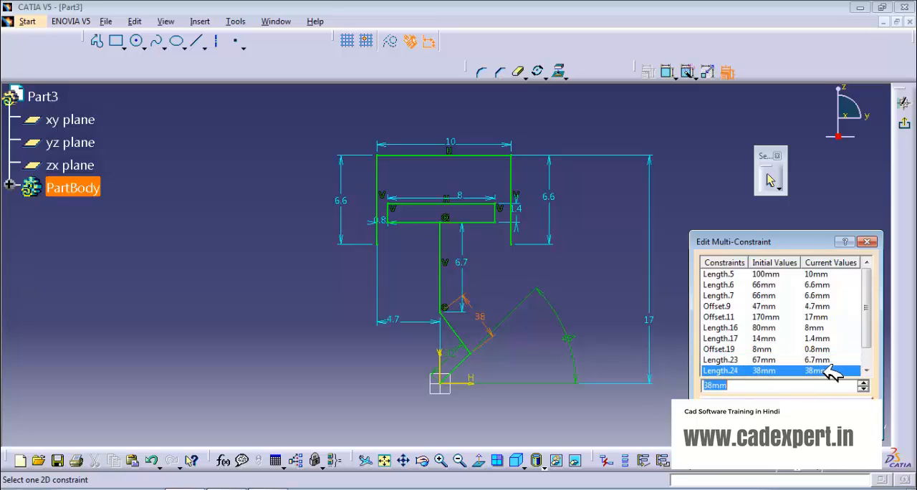
{"action": "type", "text": "3"}
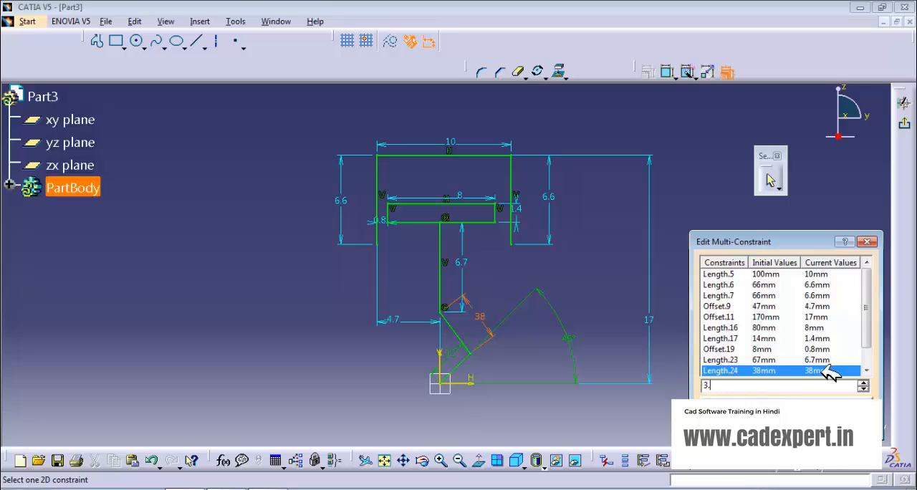
Step: Set the length of the lower slanted line from the origin to 3.2 mm, keep its angle, and apply all the constraint edits
{"action": "left_click", "coordinate": [866, 370]}
{"action": "left_click", "coordinate": [865, 370]}
{"action": "left_click", "coordinate": [822, 360]}
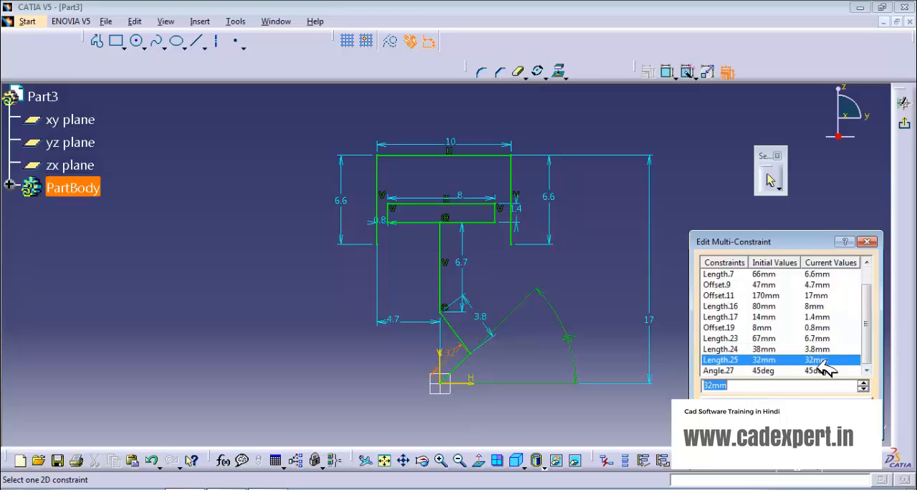
{"action": "type", "text": "3"}
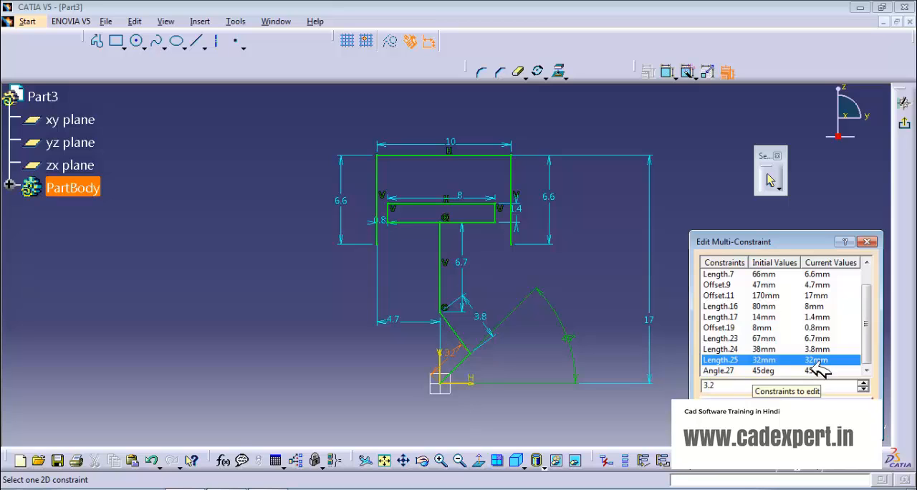
{"action": "key", "text": "Return"}
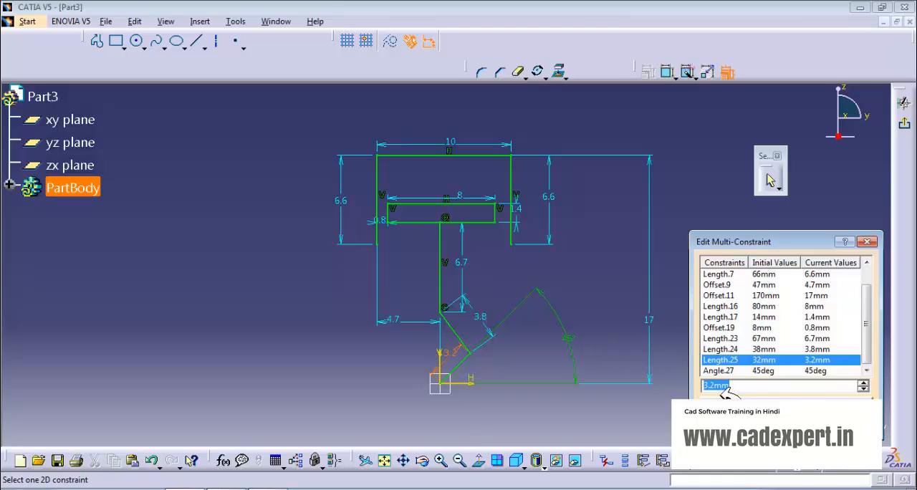
{"action": "left_click", "coordinate": [830, 371]}
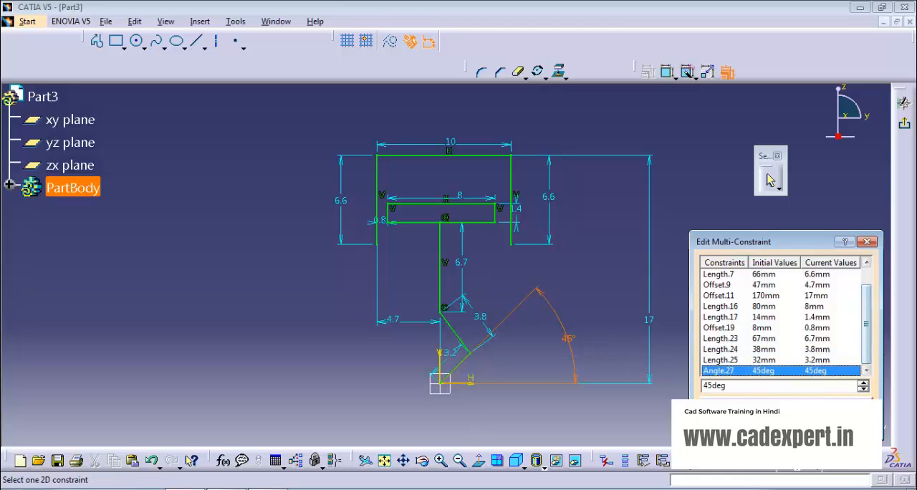
{"action": "left_click", "coordinate": [795, 427]}
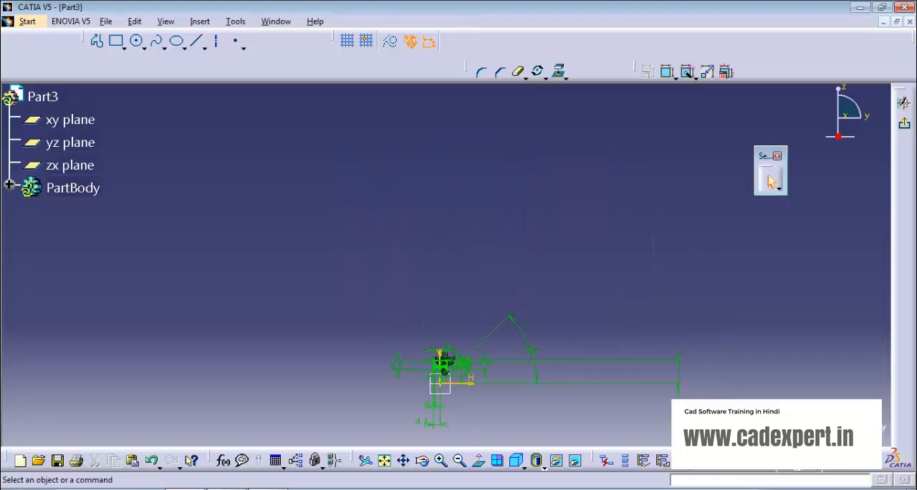
{"action": "mouse_move", "coordinate": [494, 403]}
{"action": "middle_mouse_down"}
{"action": "mouse_move", "coordinate": [502, 337]}
{"action": "mouse_move", "coordinate": [467, 236]}
{"action": "mouse_move", "coordinate": [451, 309]}
{"action": "mouse_move", "coordinate": [432, 169]}
{"action": "mouse_move", "coordinate": [444, 294]}
{"action": "mouse_move", "coordinate": [436, 276]}
{"action": "mouse_move", "coordinate": [440, 266]}
{"action": "mouse_move", "coordinate": [462, 332]}
{"action": "mouse_move", "coordinate": [425, 263]}
{"action": "mouse_move", "coordinate": [381, 262]}
{"action": "mouse_move", "coordinate": [378, 273]}
{"action": "middle_mouse_up"}
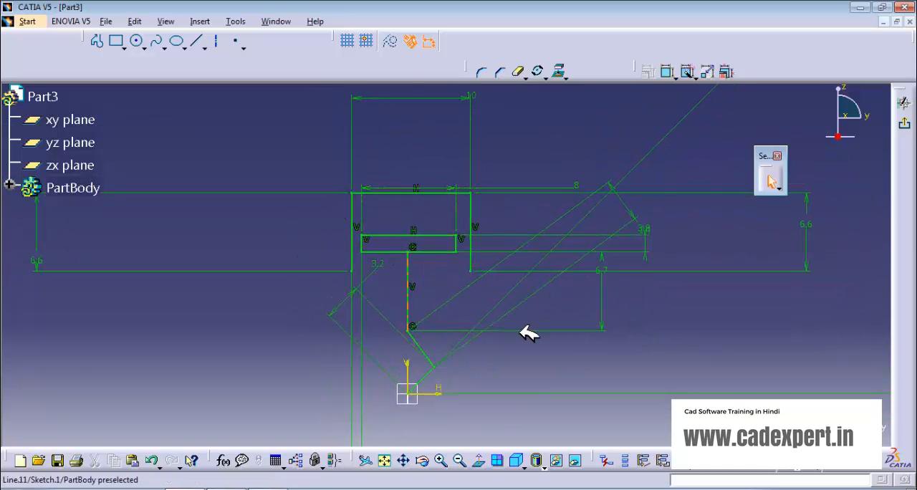